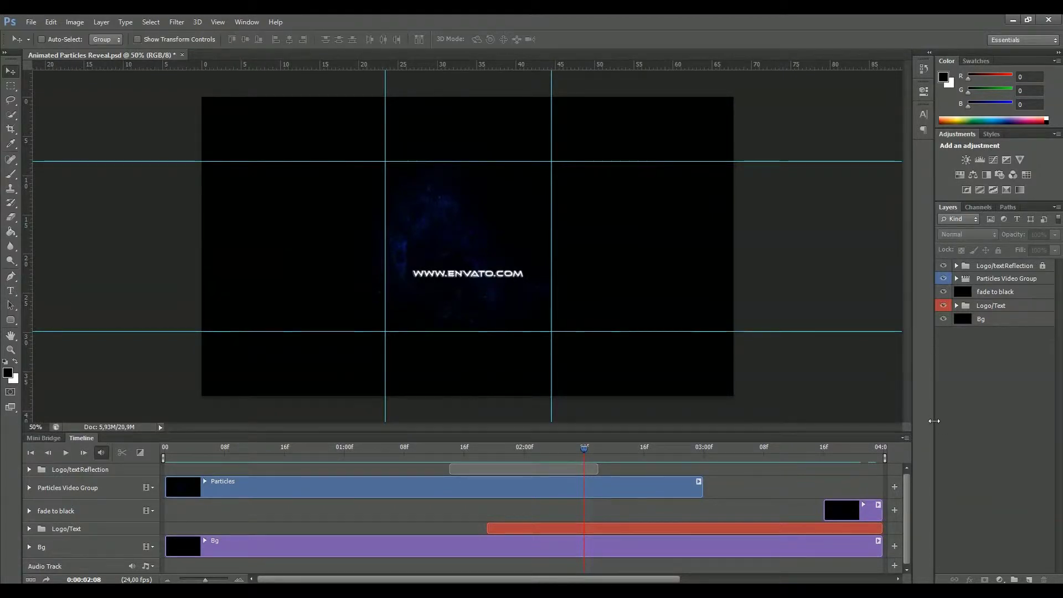
- Expand the Logo/Text group to show its Logo Here and Tagline here layers
left_click(957, 305)
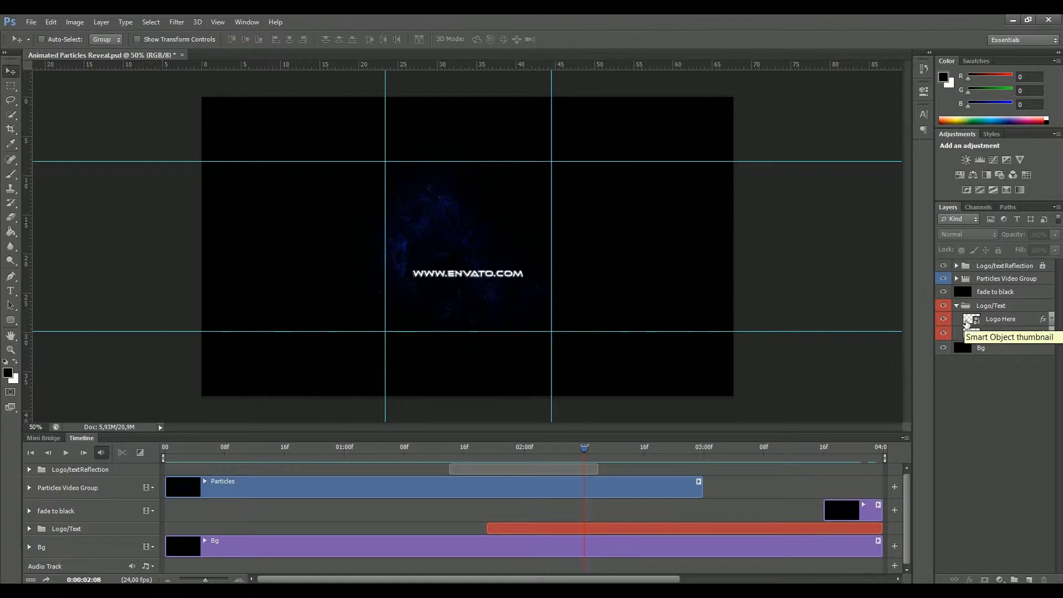
- Open the Logo Here smart object's contents and place the envato_white file into it
double_click(967, 324)
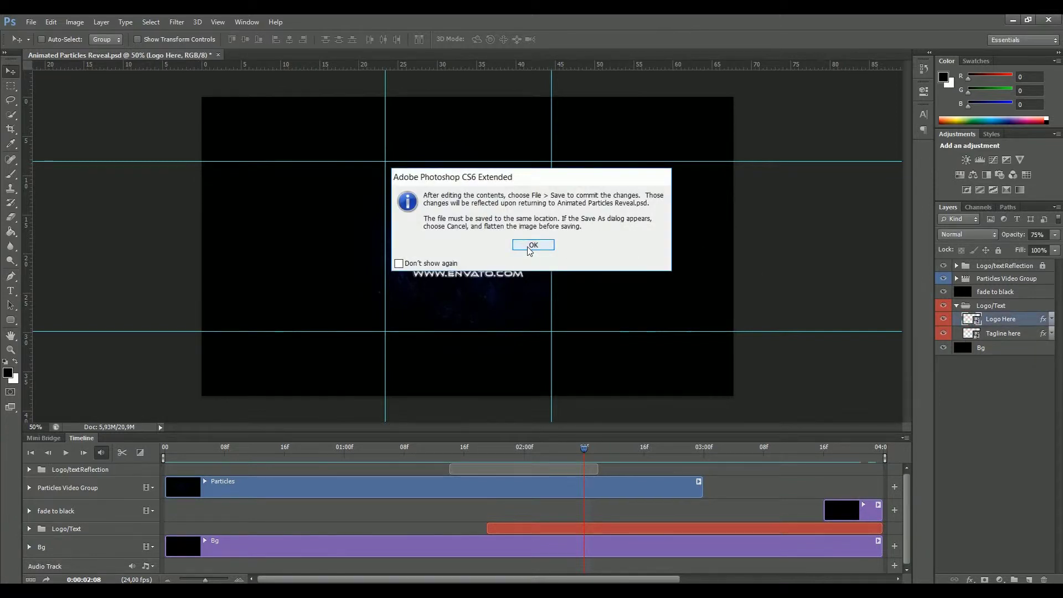
left_click(533, 245)
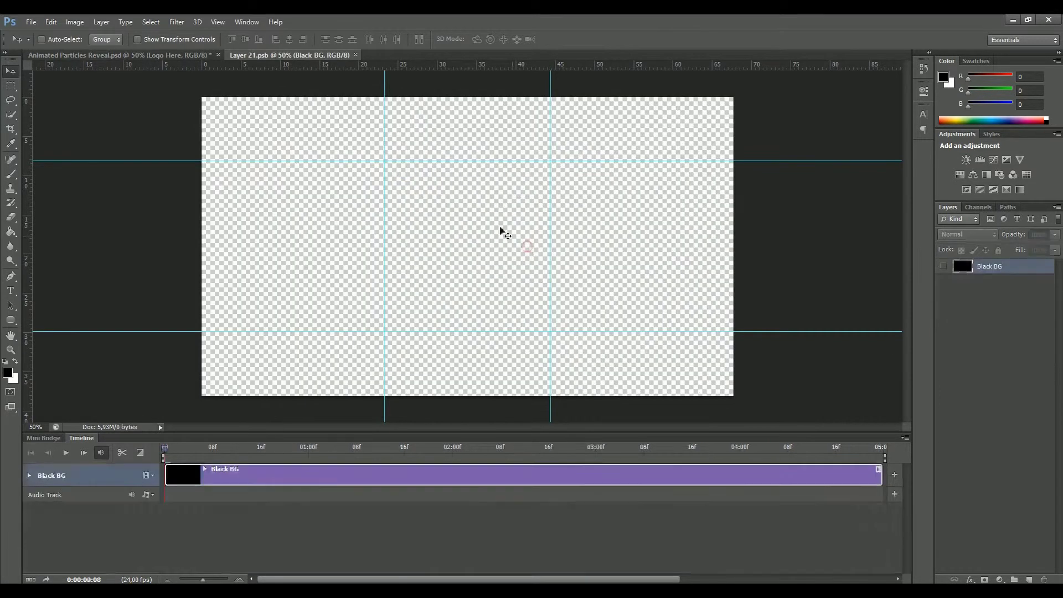
left_click(31, 22)
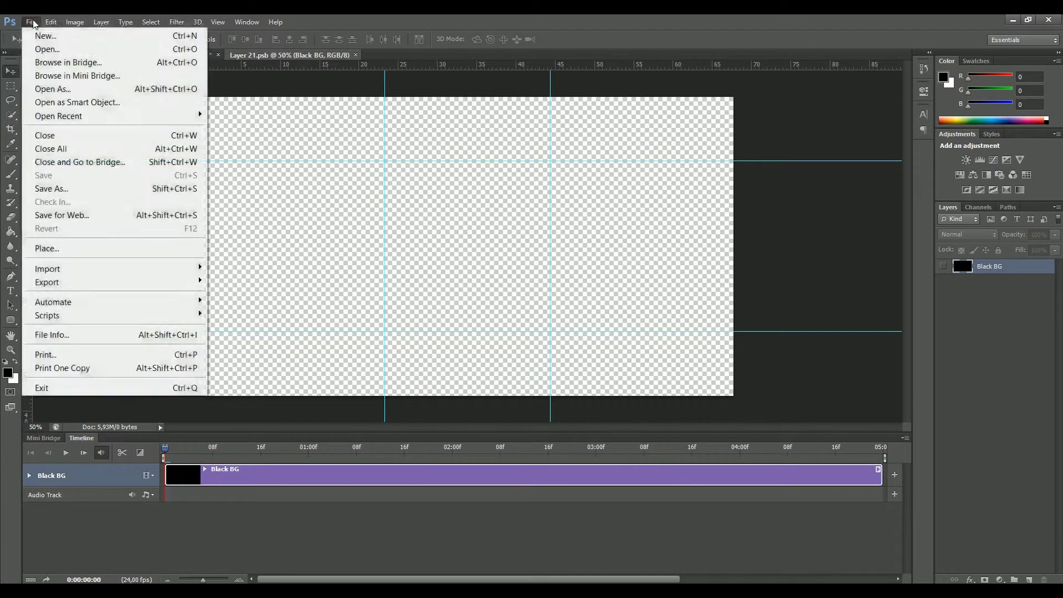
left_click(46, 252)
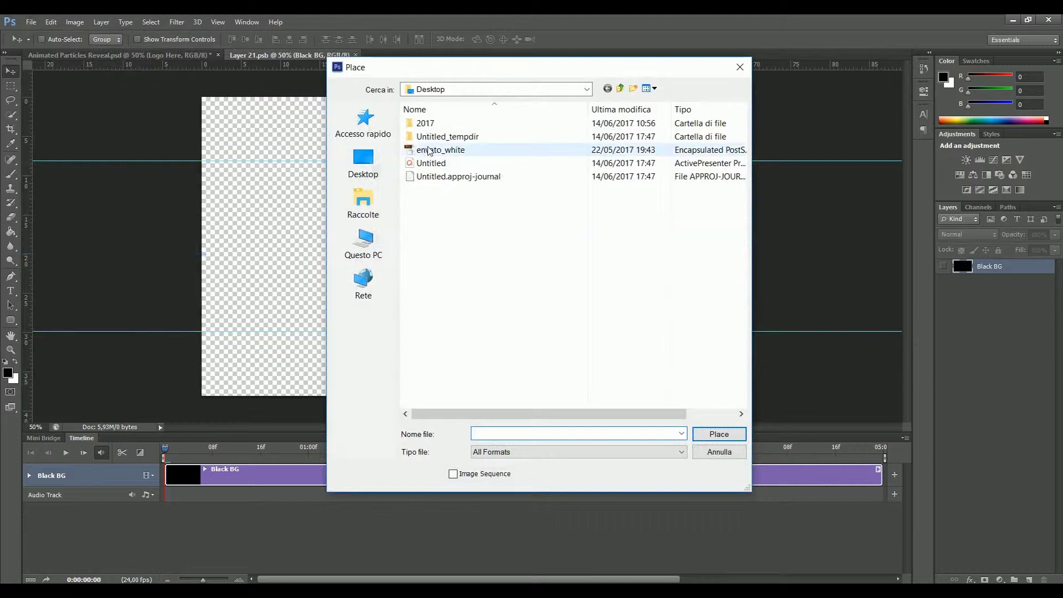
left_click(445, 156)
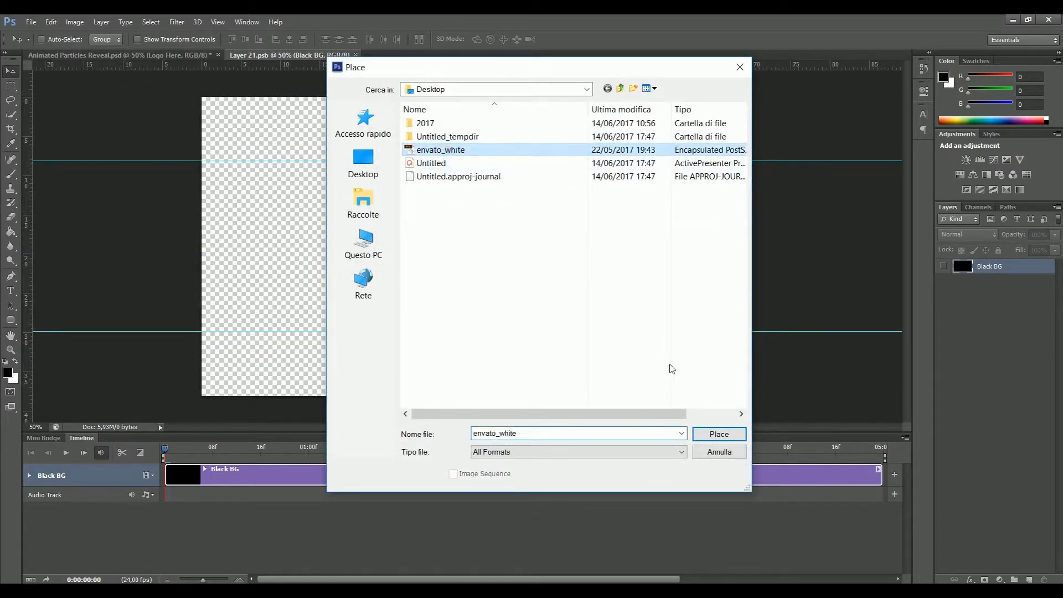
left_click(719, 434)
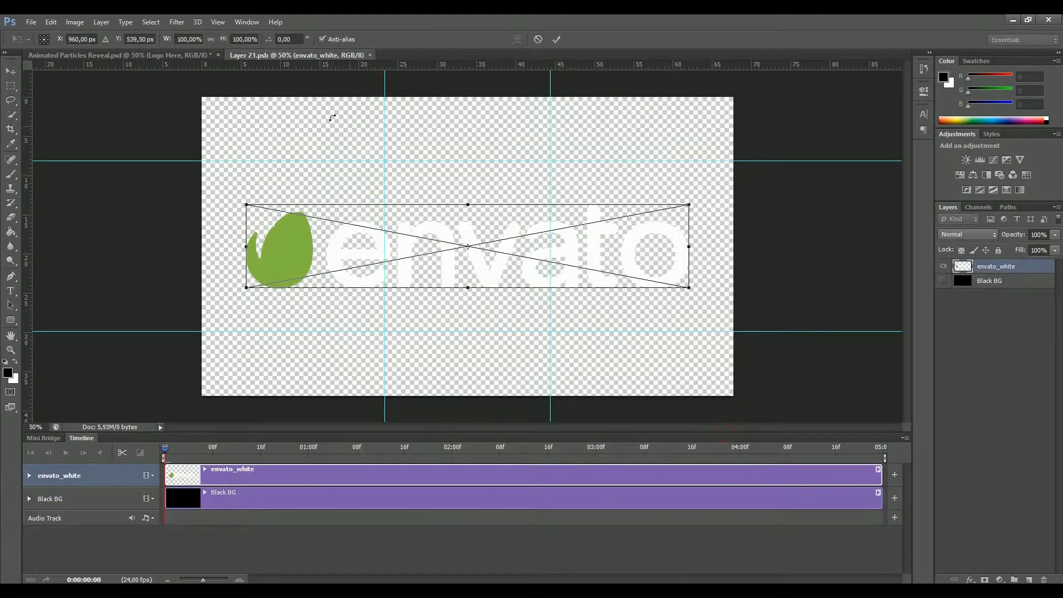
left_click(211, 39)
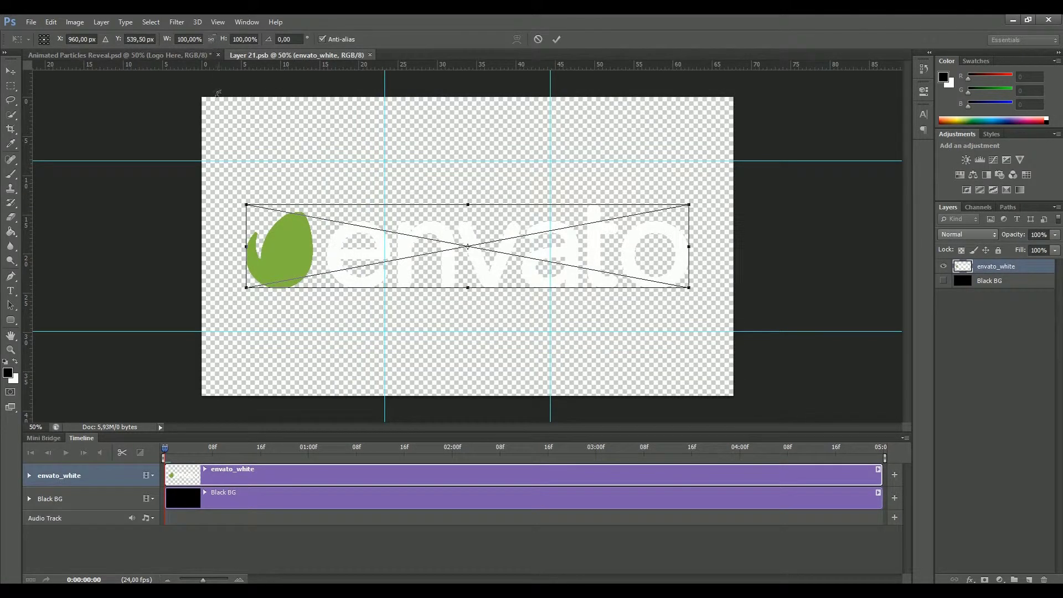
left_click(211, 40)
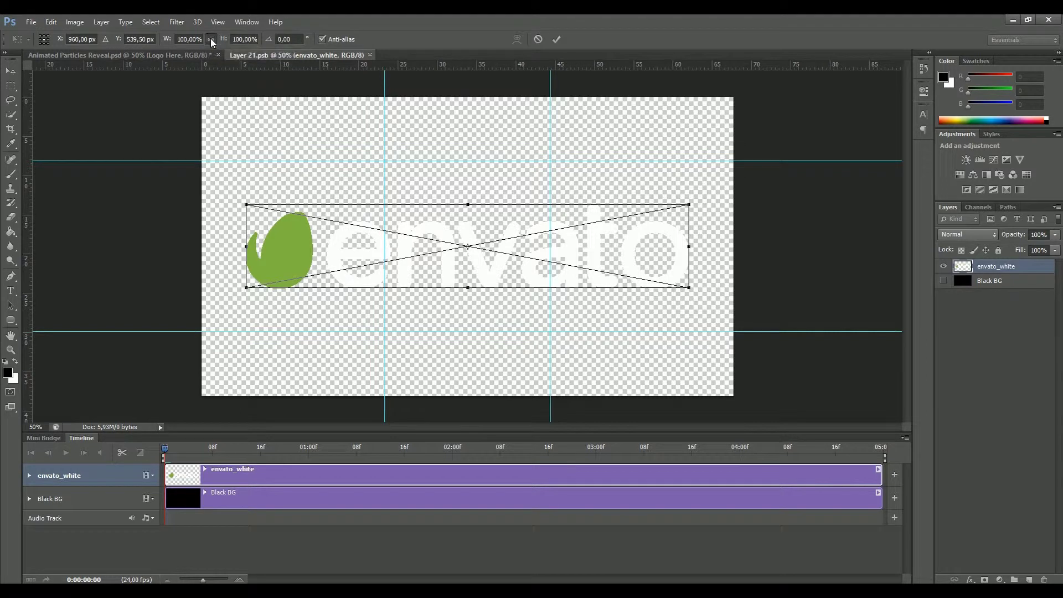
- Scale the placed envato logo to 35% width, commit it, and save the smart object
left_click_drag(165, 41, 130, 41)
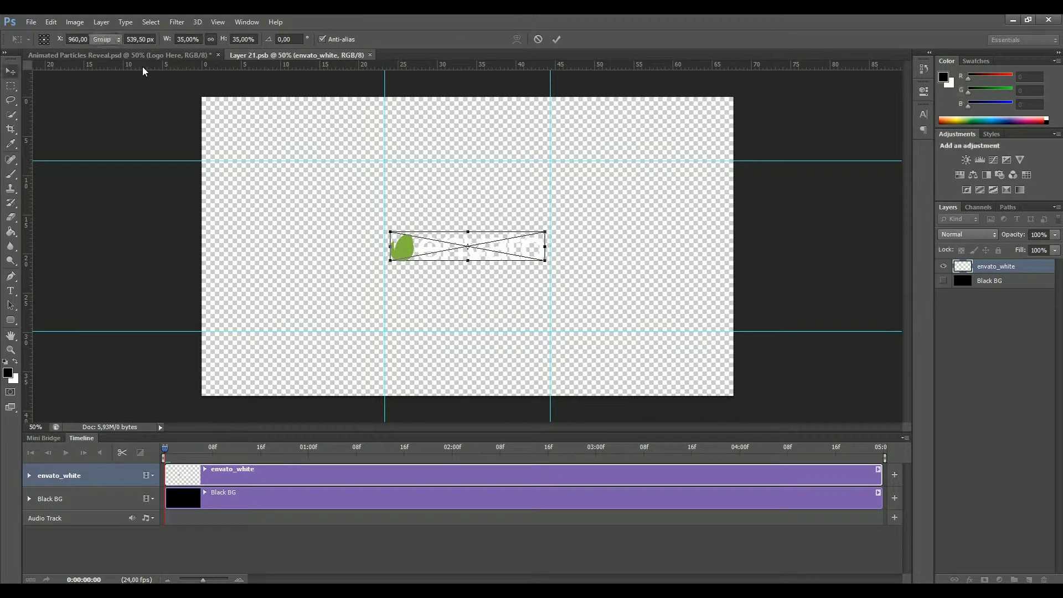
key("Return")
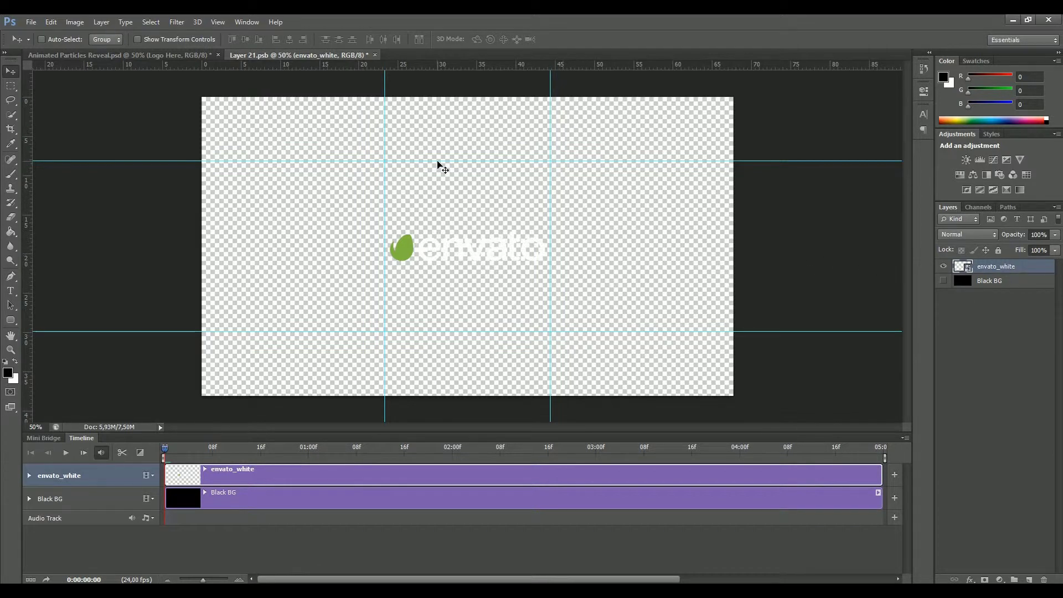
key("ctrl+s")
left_click(31, 23)
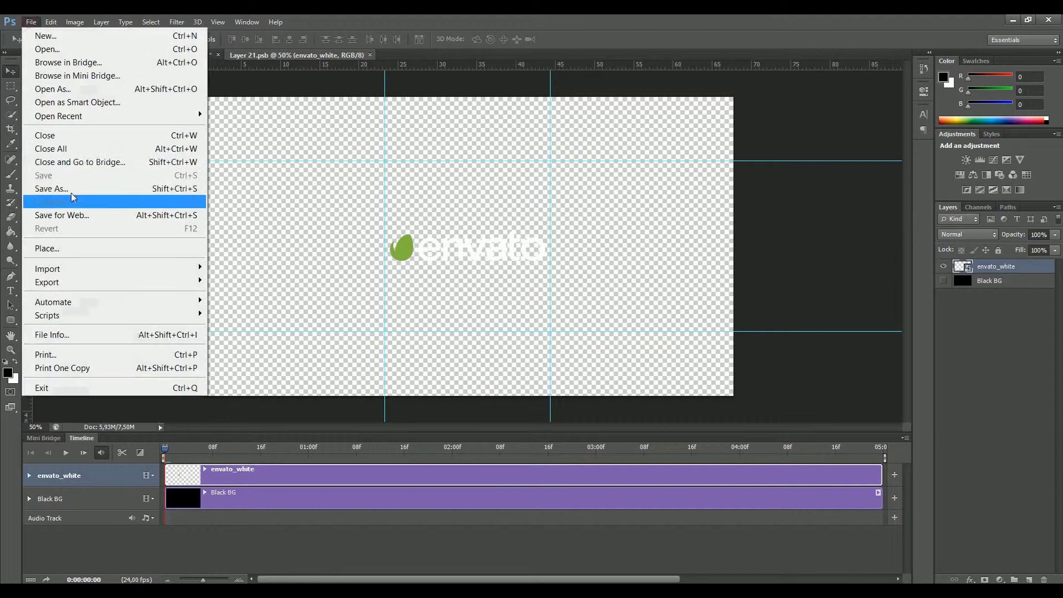
left_click(365, 187)
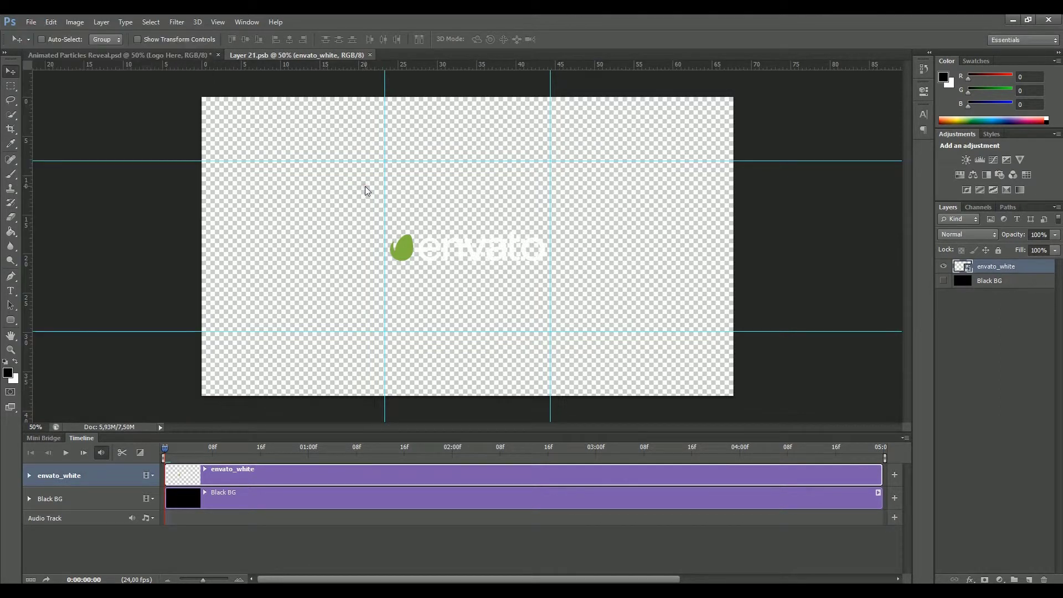
- Back in Animated Particles Reveal, open the Tagline here smart object's contents
left_click(174, 57)
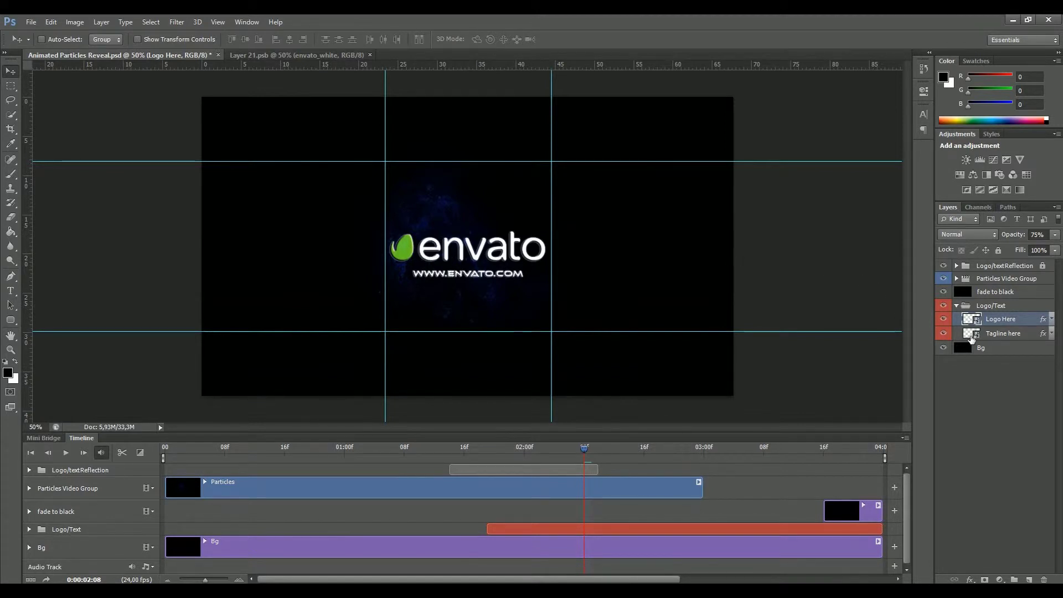
left_click(968, 337)
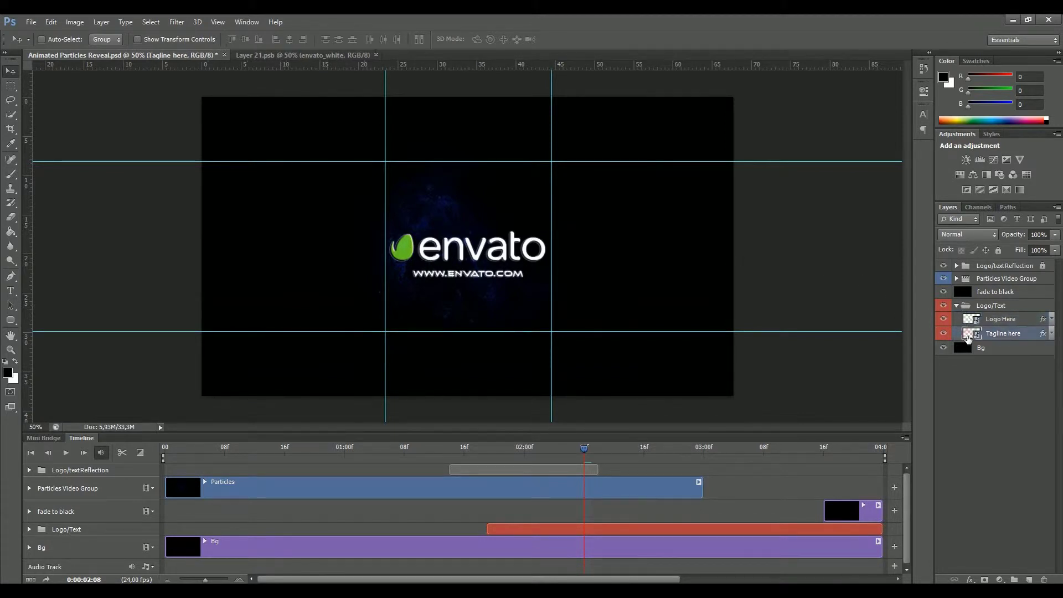
double_click(968, 336)
left_click(533, 245)
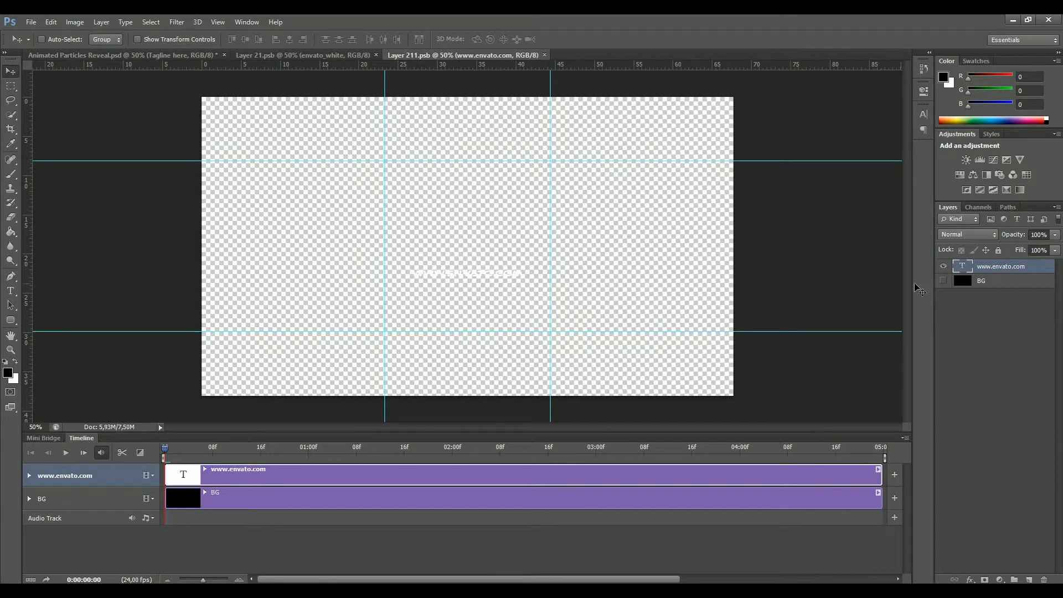
left_click(944, 282)
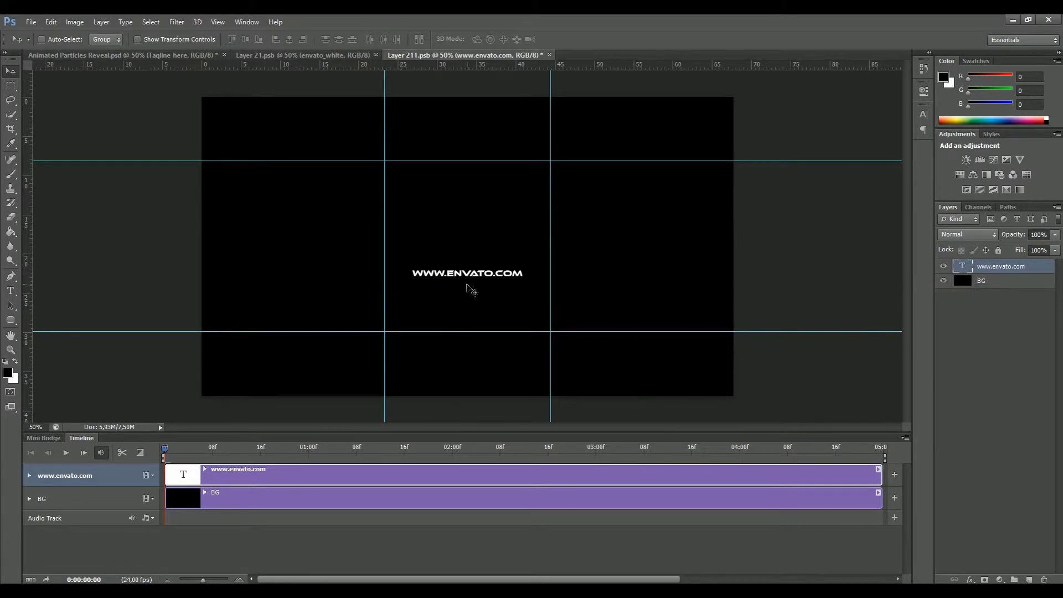
key("t")
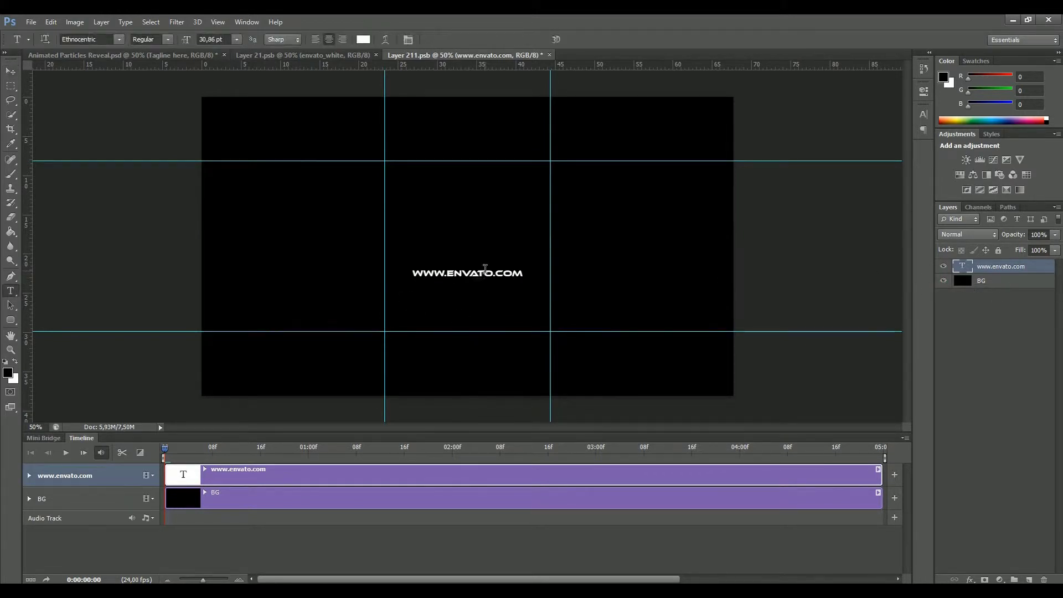
left_click(515, 271)
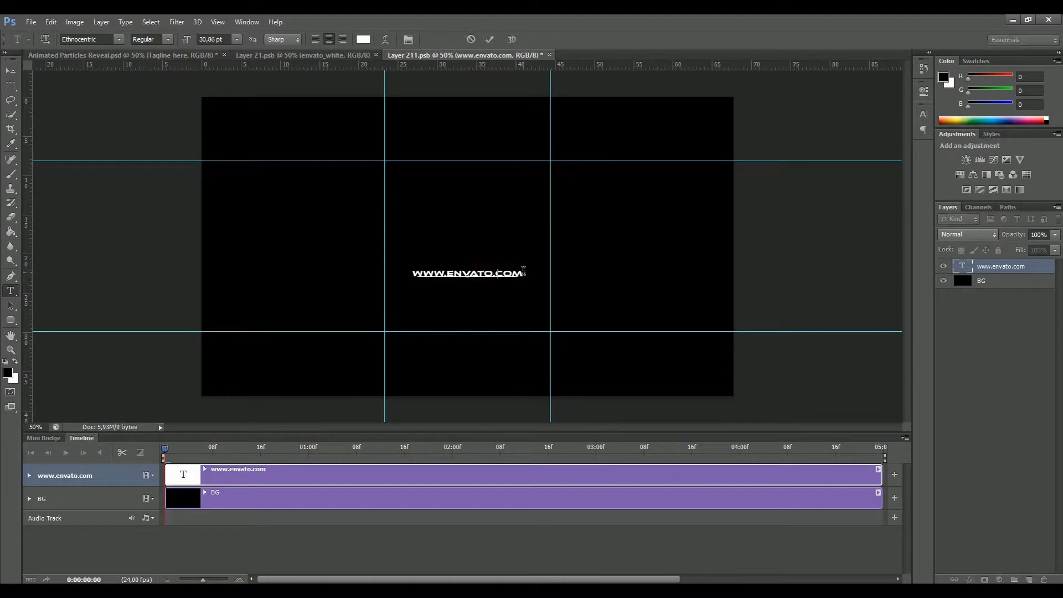
key("BackSpace")
key("BackSpace")
key("BackSpace")
key("BackSpace")
key("BackSpace")
key("BackSpace")
key("BackSpace")
key("BackSpace")
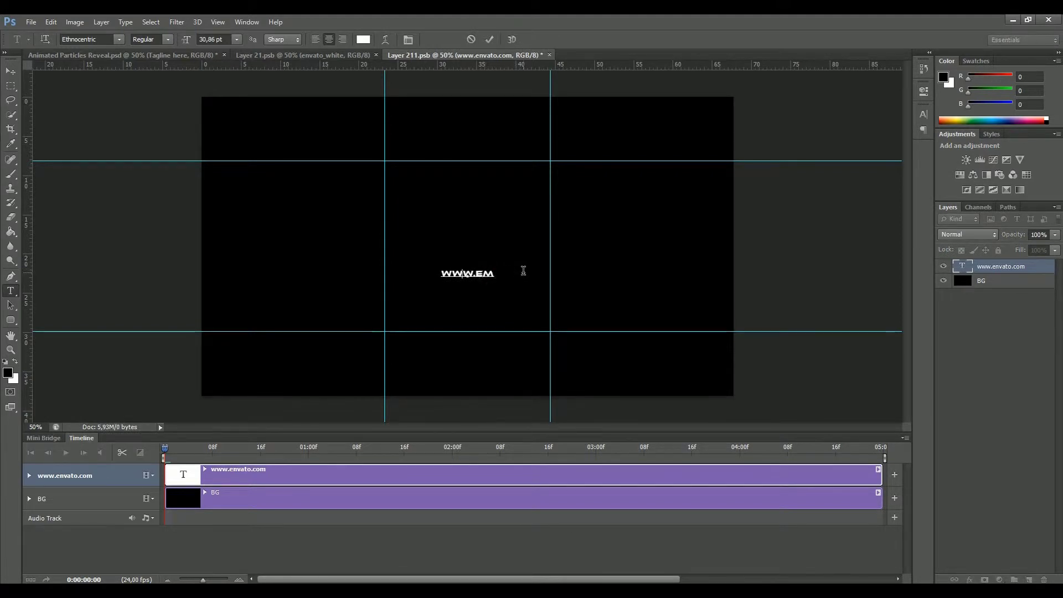
key("BackSpace")
key("BackSpace")
key("BackSpace")
key("BackSpace")
key("BackSpace")
type("w")
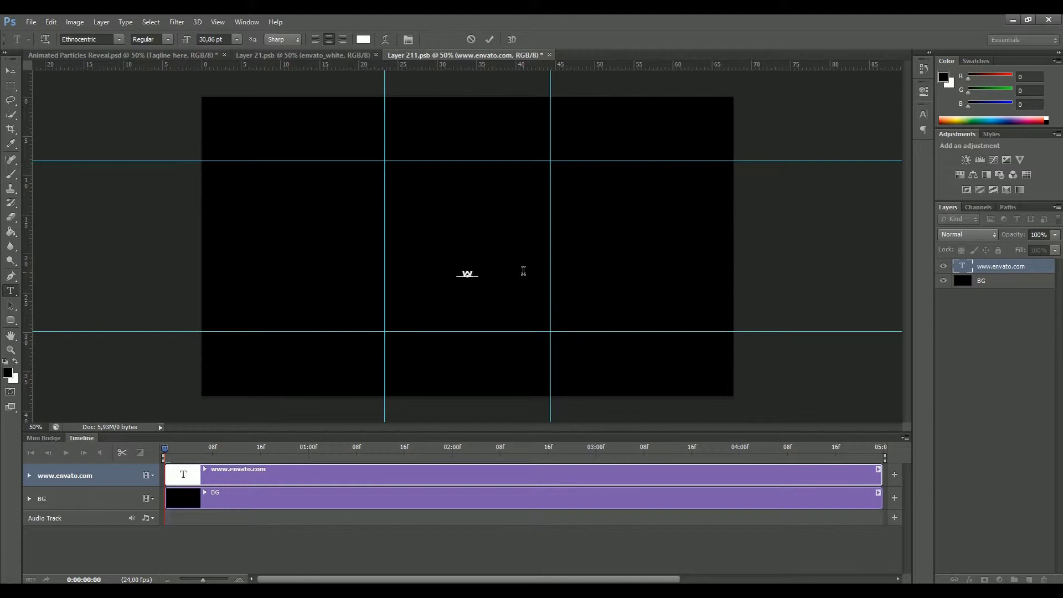
type("ww.envato.com")
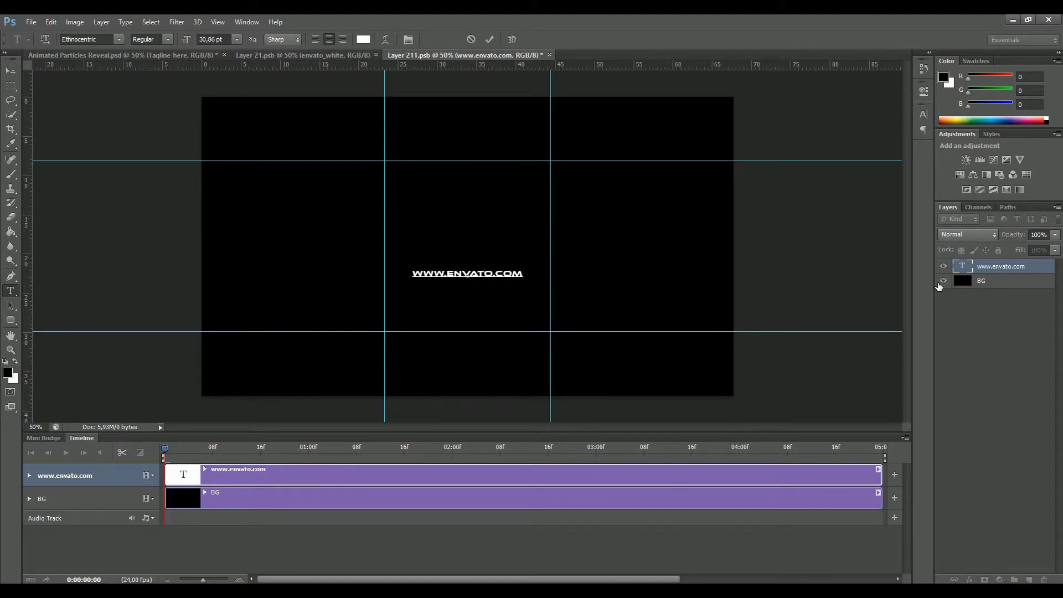
left_click(991, 283)
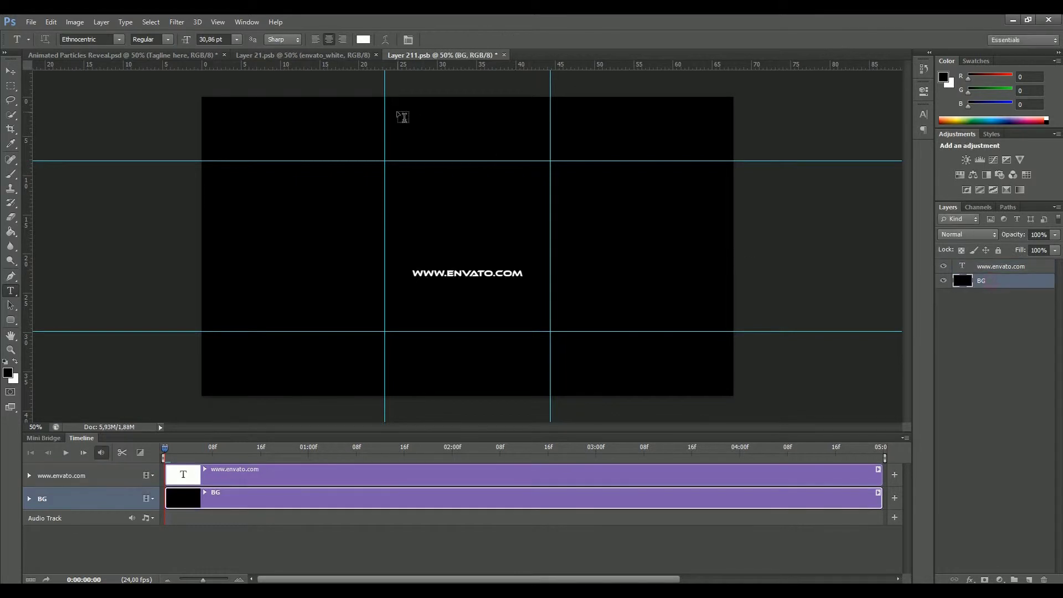
left_click(944, 282)
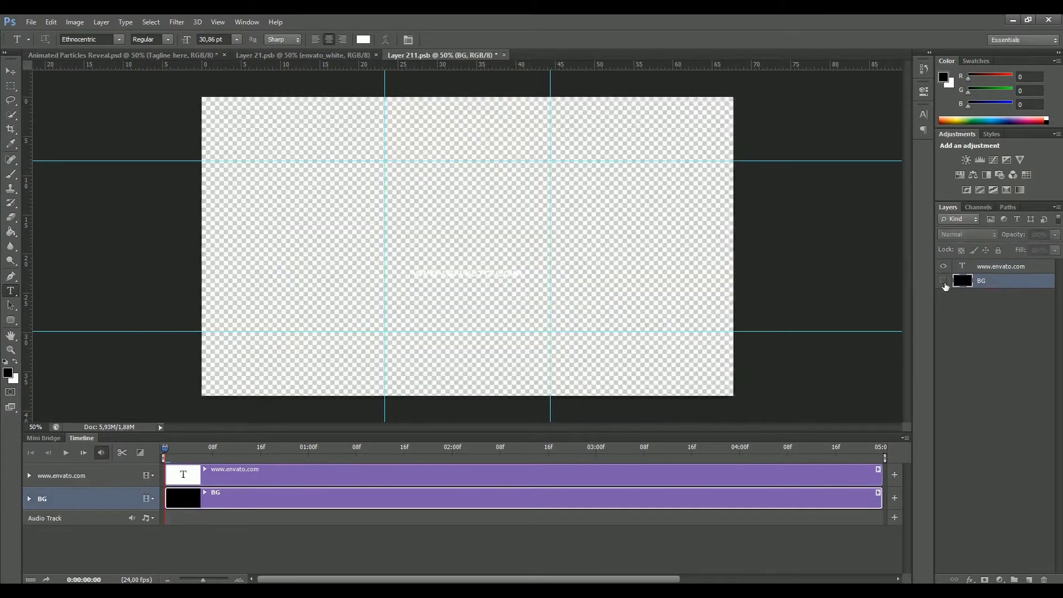
- Return to Animated Particles Reveal.psd and scrub the timeline back to the particle burst
left_click(350, 57)
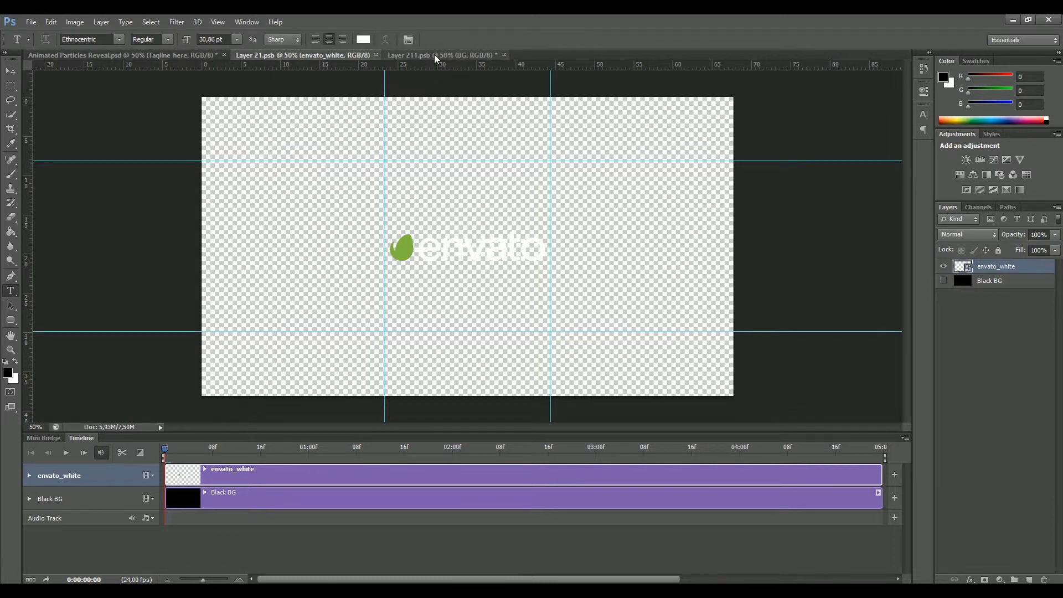
left_click(184, 55)
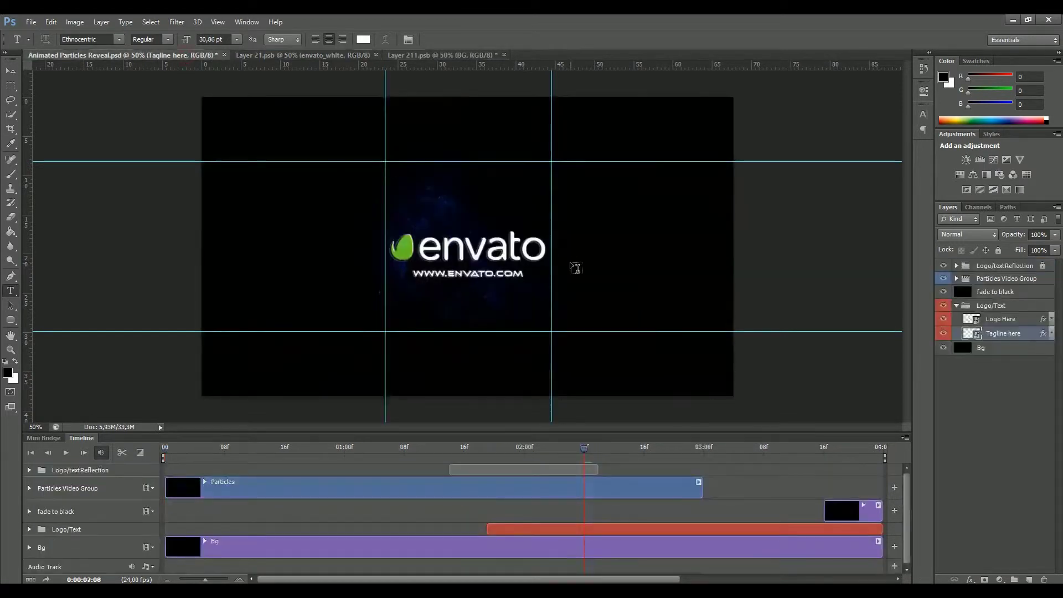
left_click(427, 55)
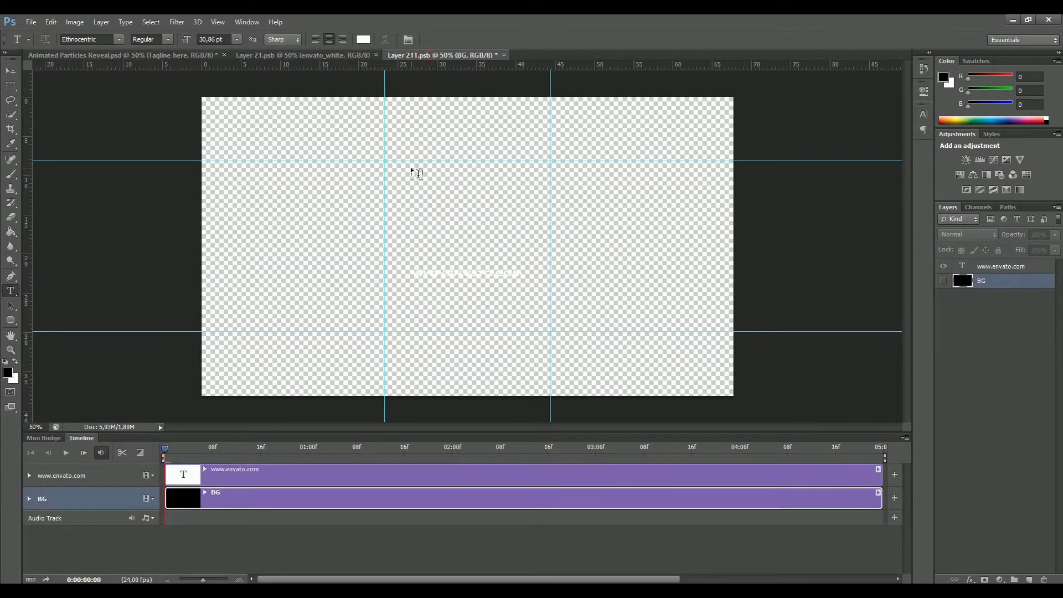
left_click(330, 56)
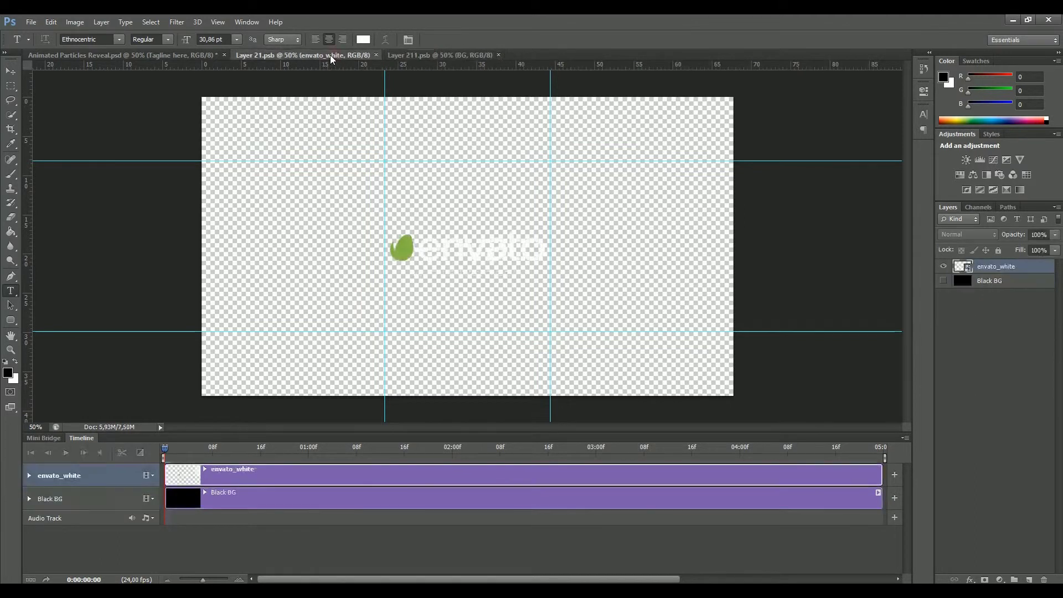
left_click(164, 53)
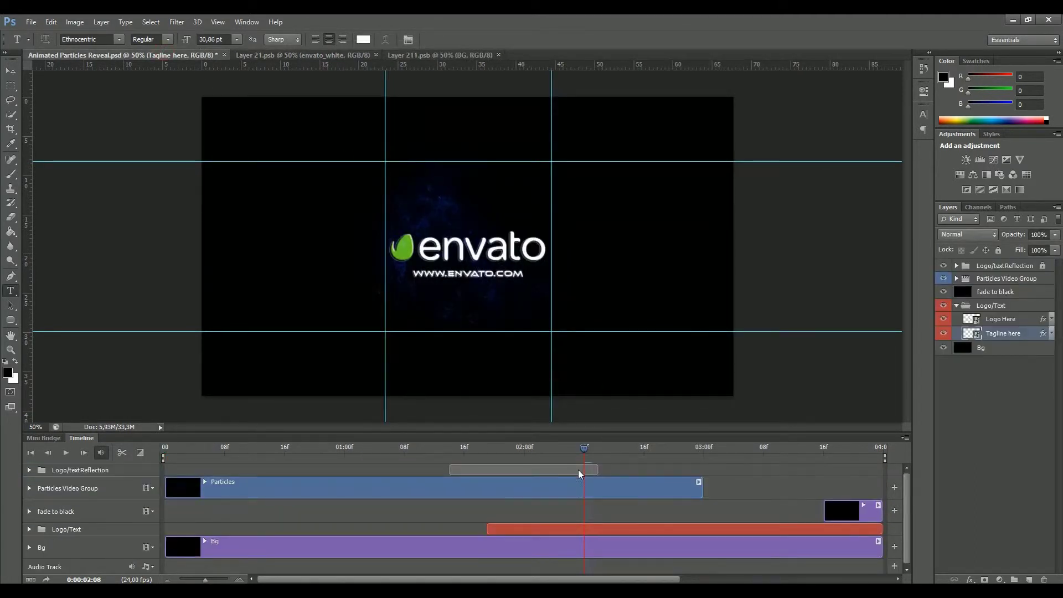
mouse_move(587, 453)
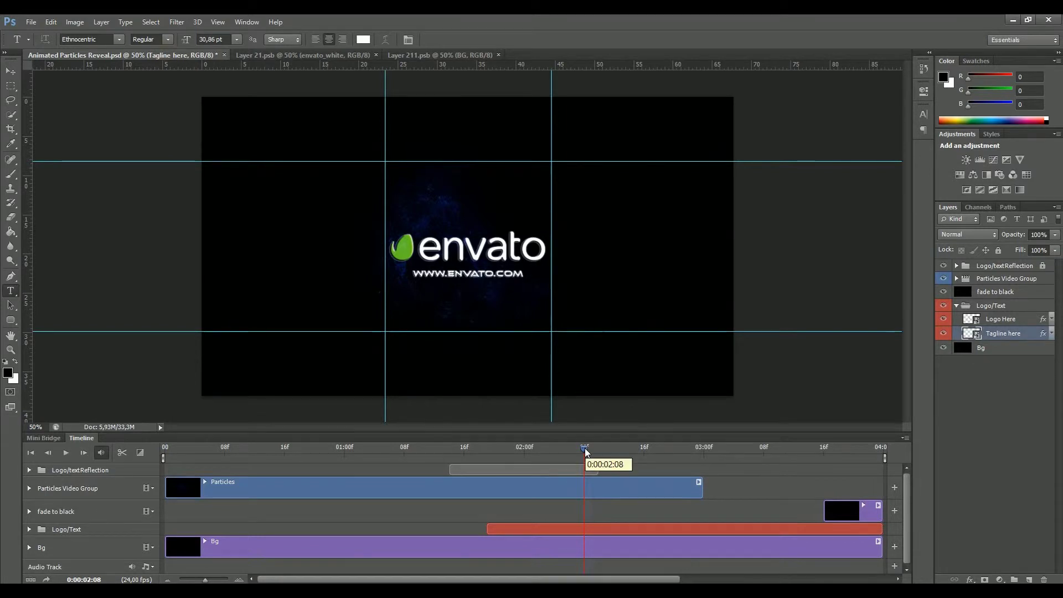
left_click_drag(587, 453, 525, 455)
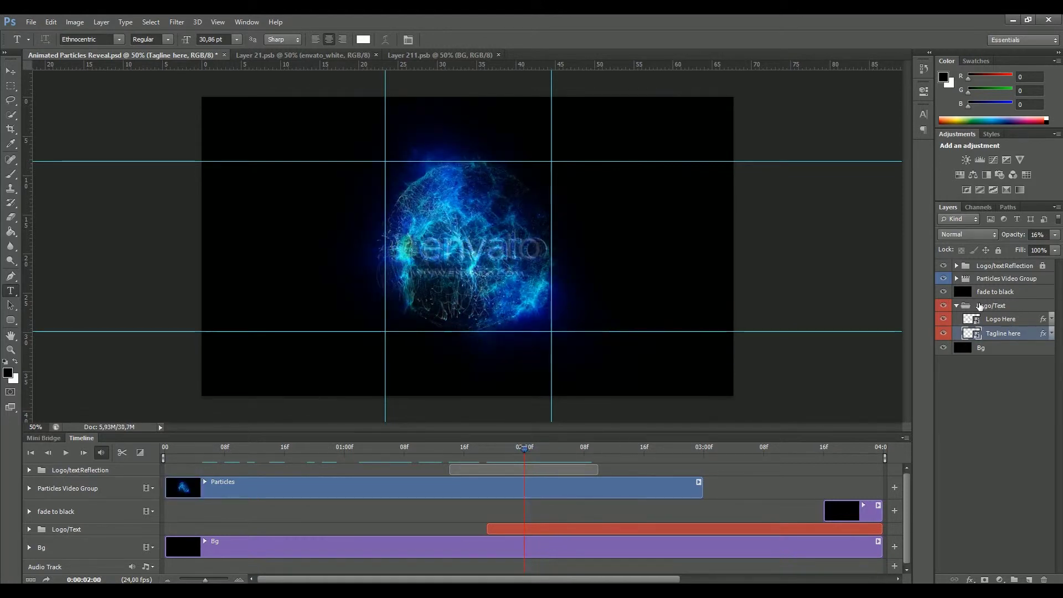
- Turn on the Color adjustment in Particles Video Group and open its Photo Filter settings
left_click(957, 306)
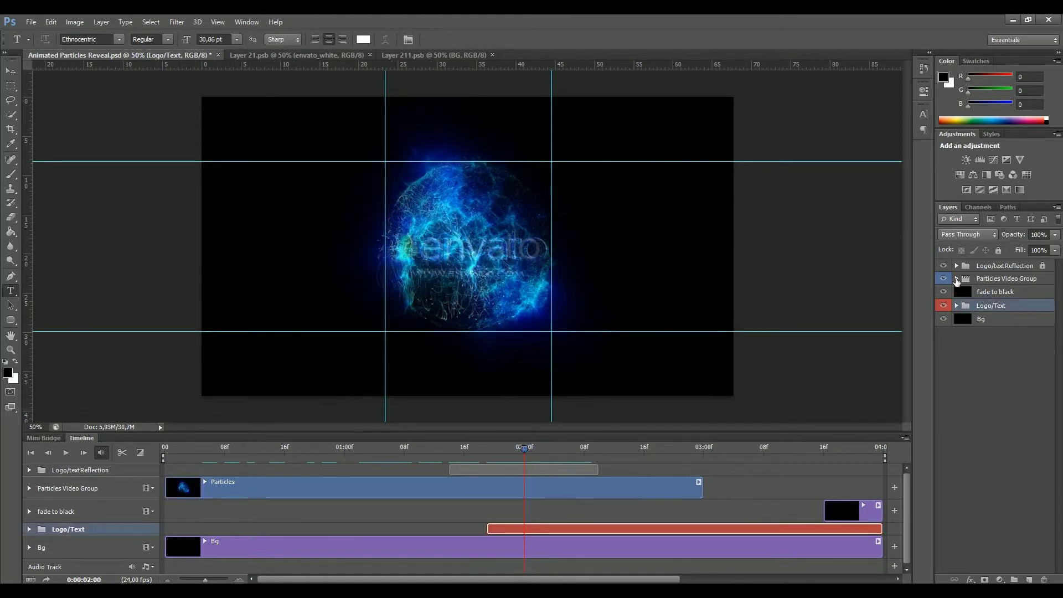
left_click(956, 279)
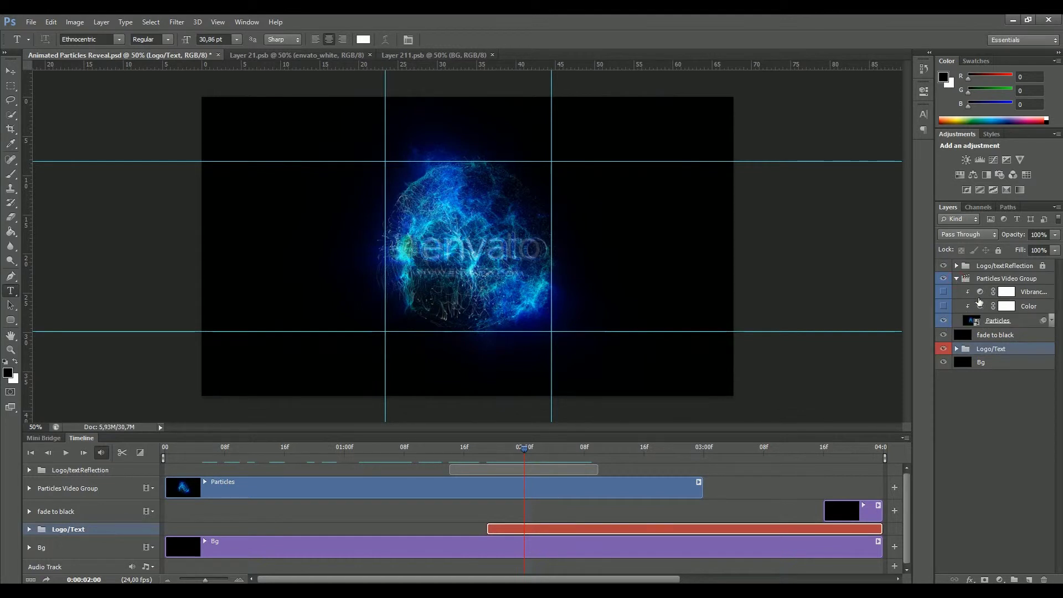
left_click(942, 306)
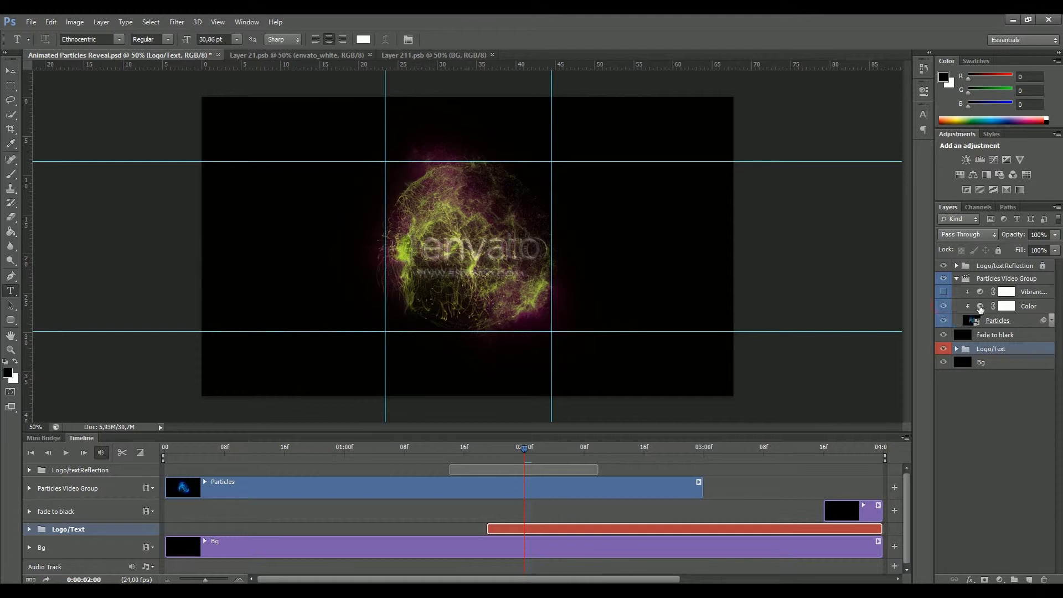
double_click(980, 308)
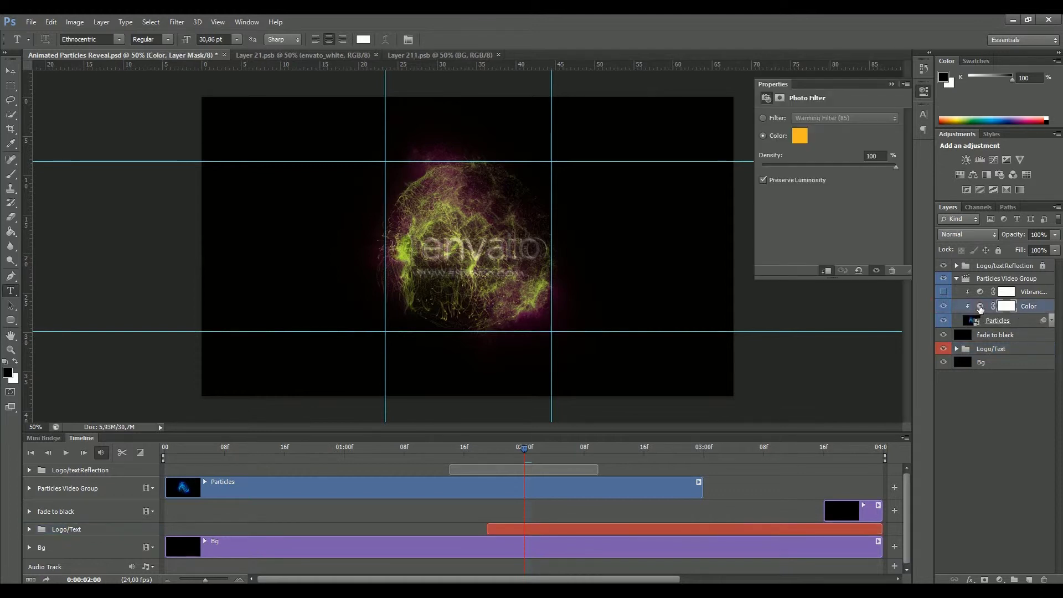
- Change the Photo Filter colour to orange f76221
left_click(798, 136)
left_click(832, 242)
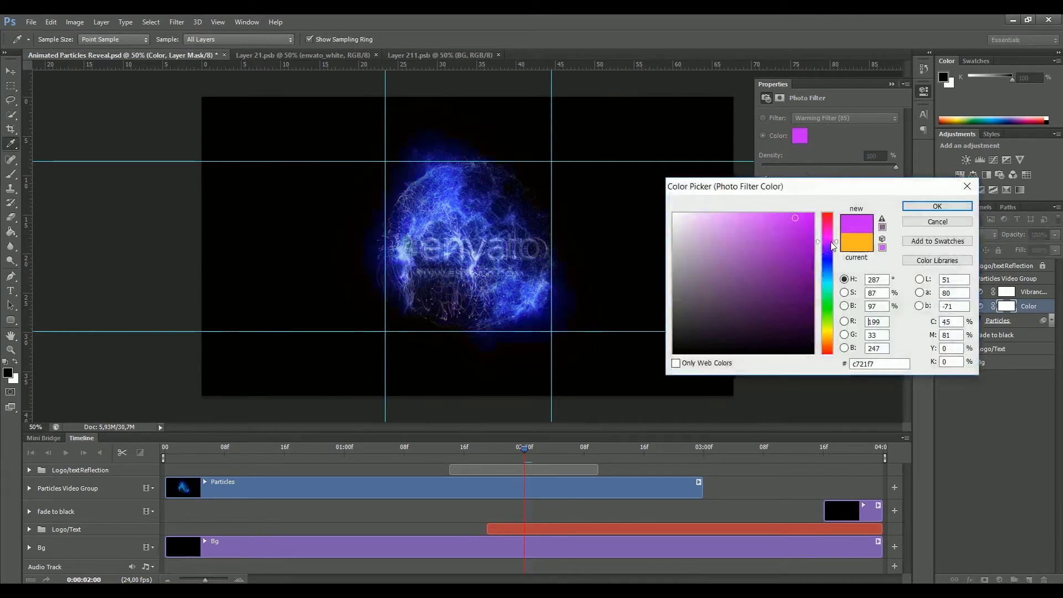
left_click_drag(832, 242, 829, 348)
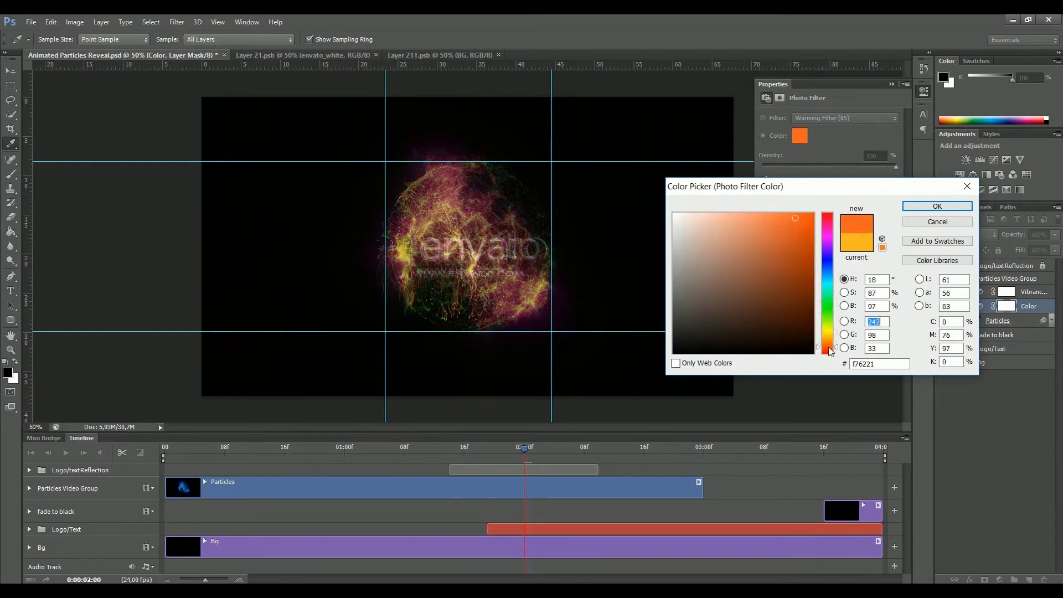
left_click(936, 207)
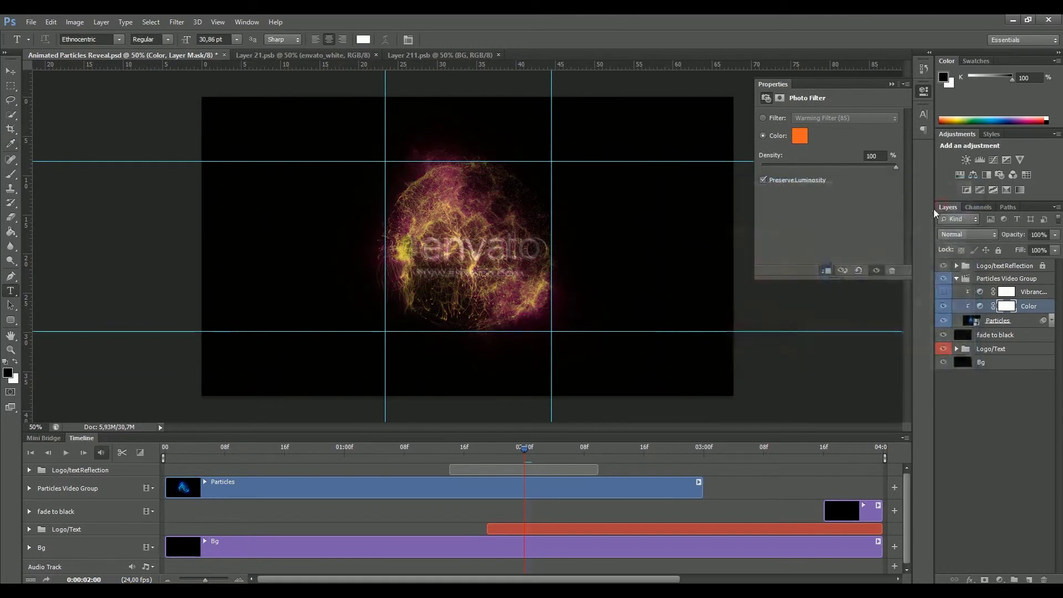
- Play and scrub the timeline to preview the orange particles revealing the envato logo, then pick the Move tool
key("space")
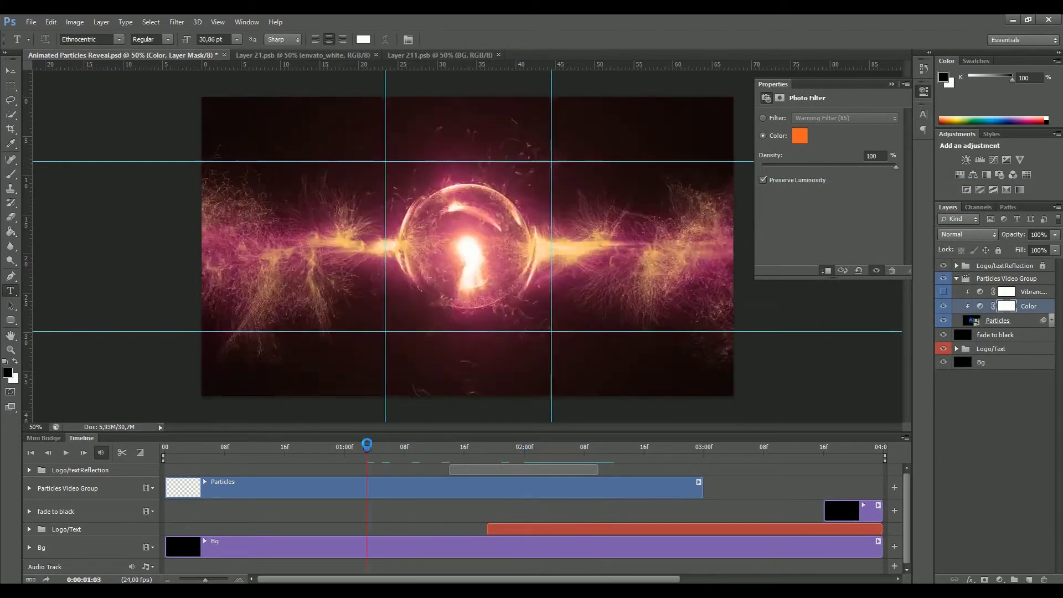
left_click_drag(622, 436, 833, 450)
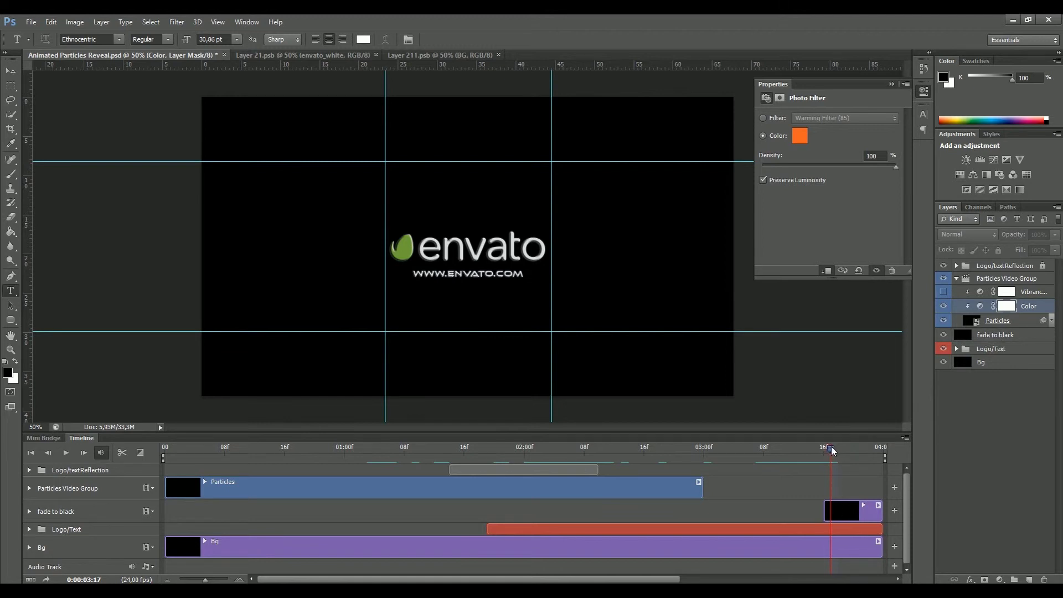
left_click_drag(832, 447, 555, 449)
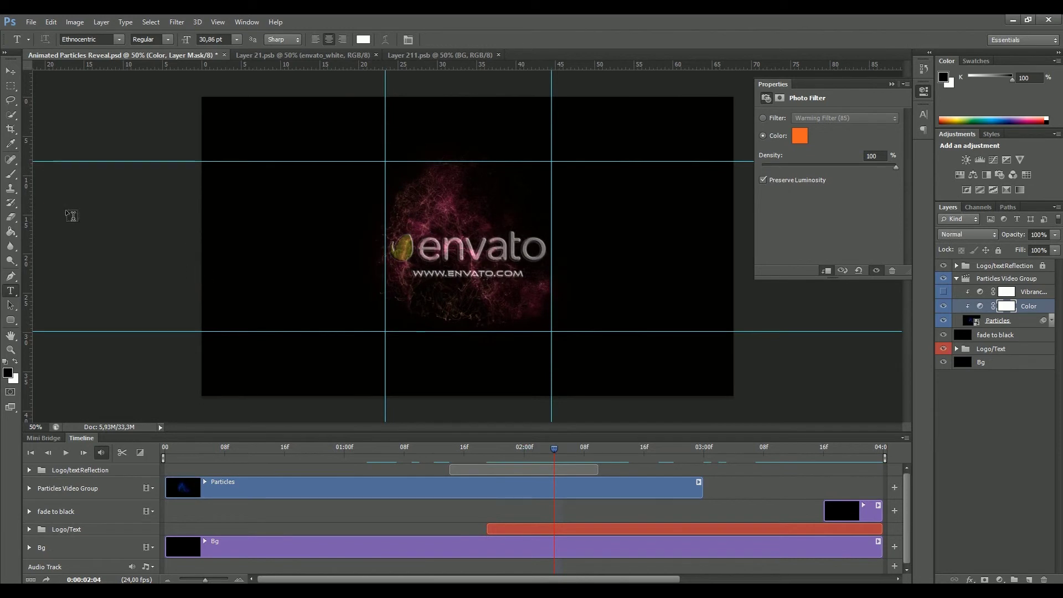
key("v")
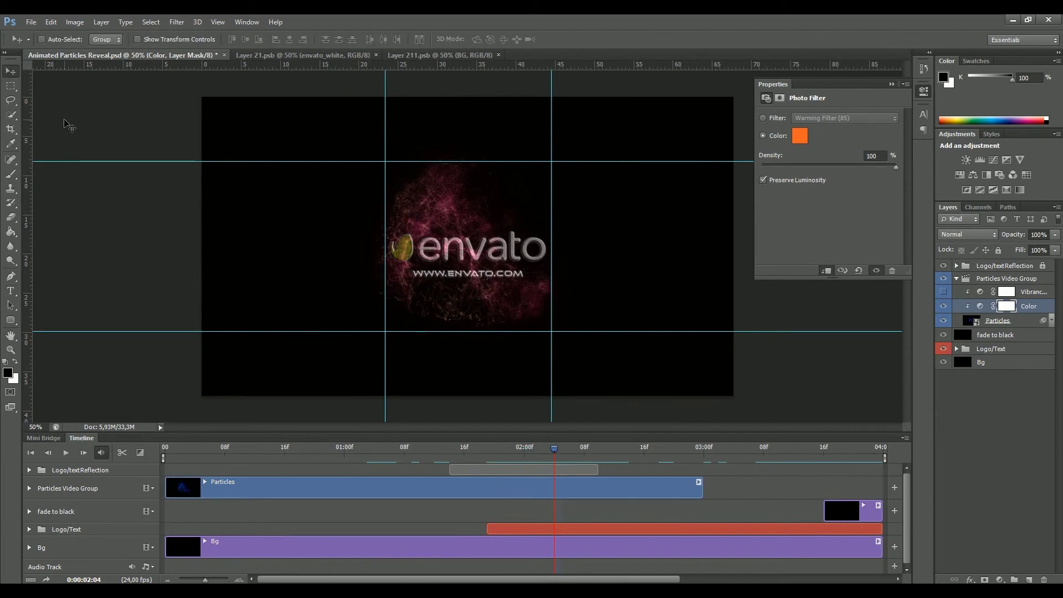
left_click(28, 22)
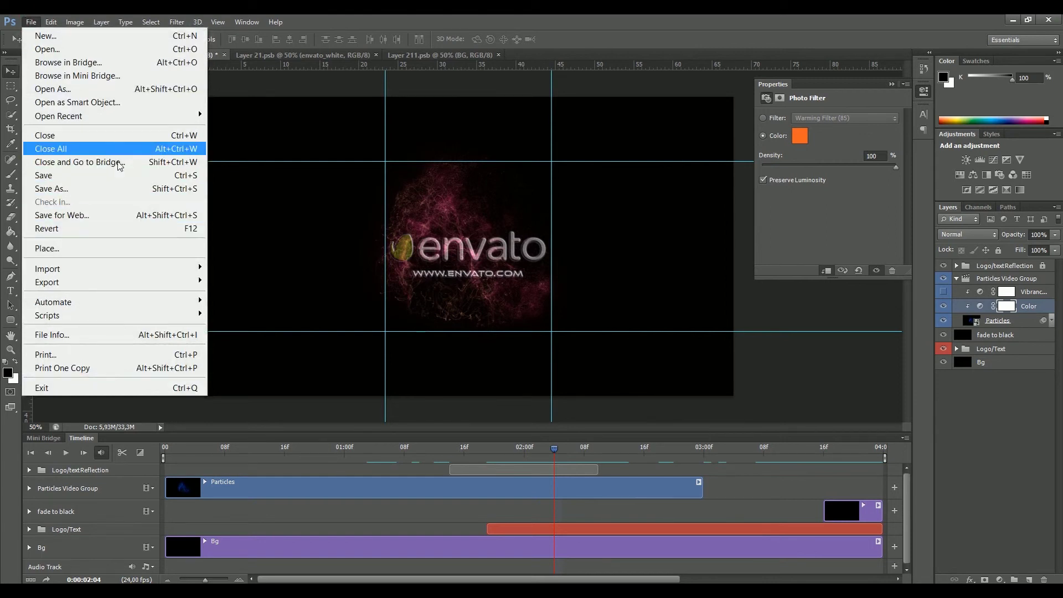
mouse_move(99, 285)
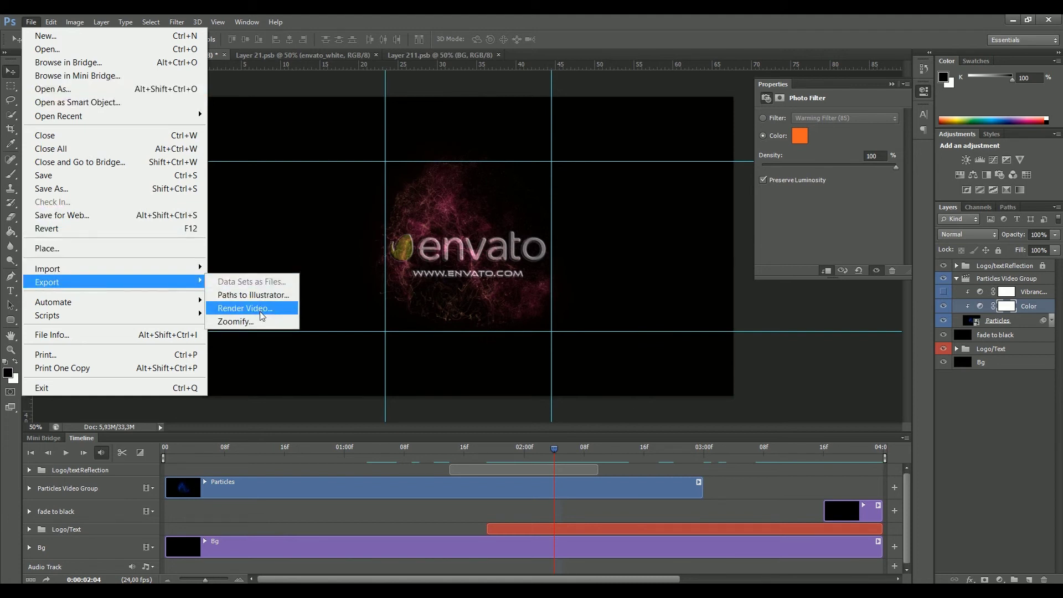
left_click(265, 230)
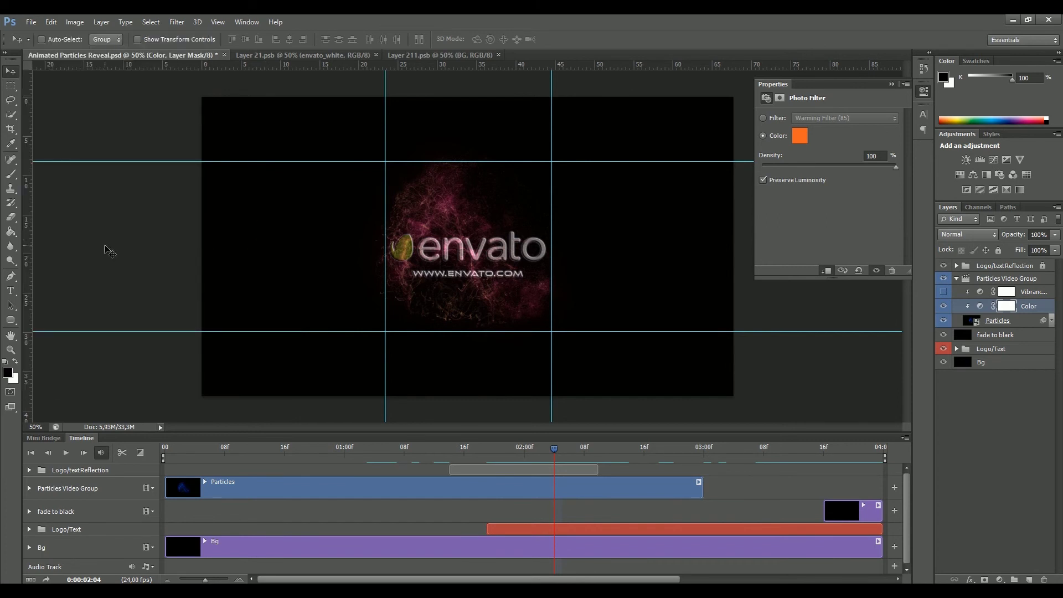